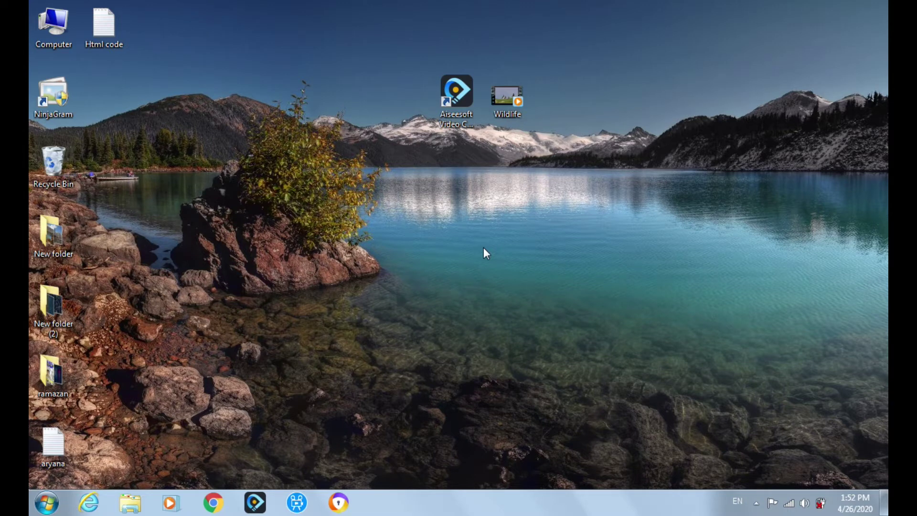
Move the Aiseesoft Video Converter Ultimate shortcut one grid space farther from the Wildlife video on the desktop
drag(442, 175, 542, 27)
click(455, 112)
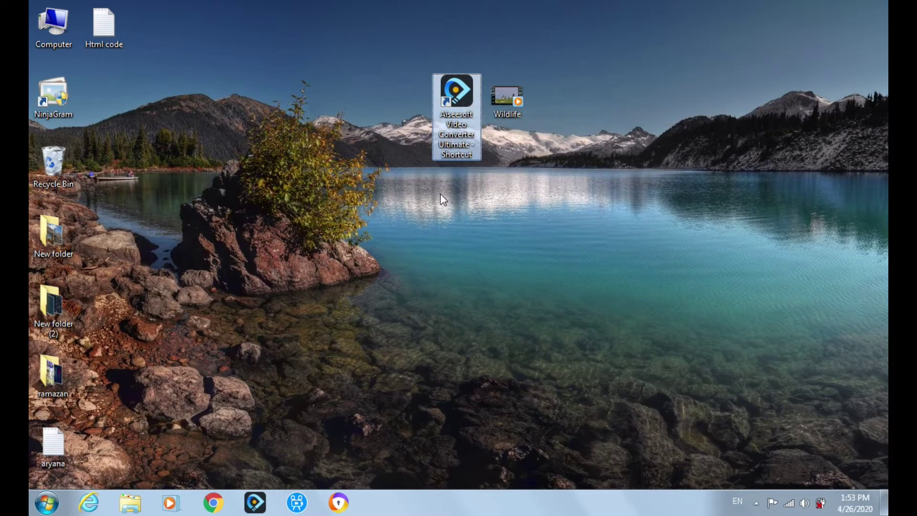
click(456, 125)
drag(465, 107, 408, 72)
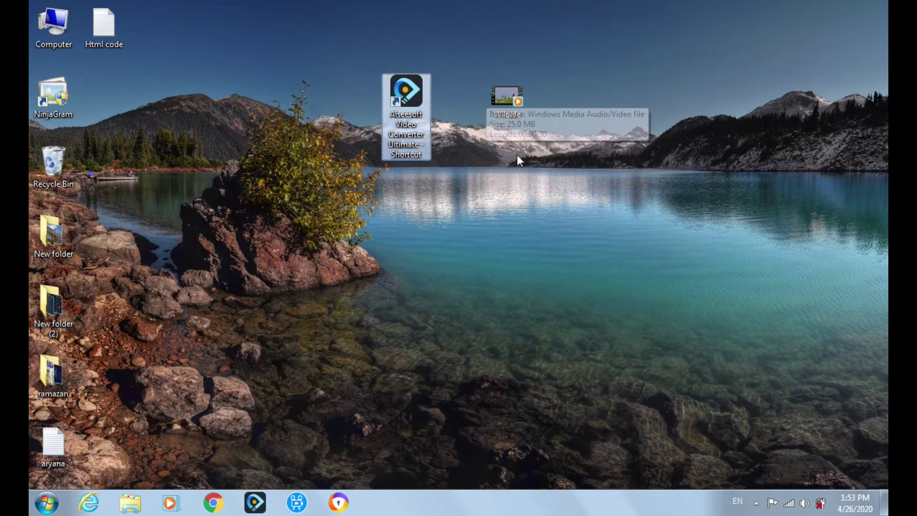
click(509, 96)
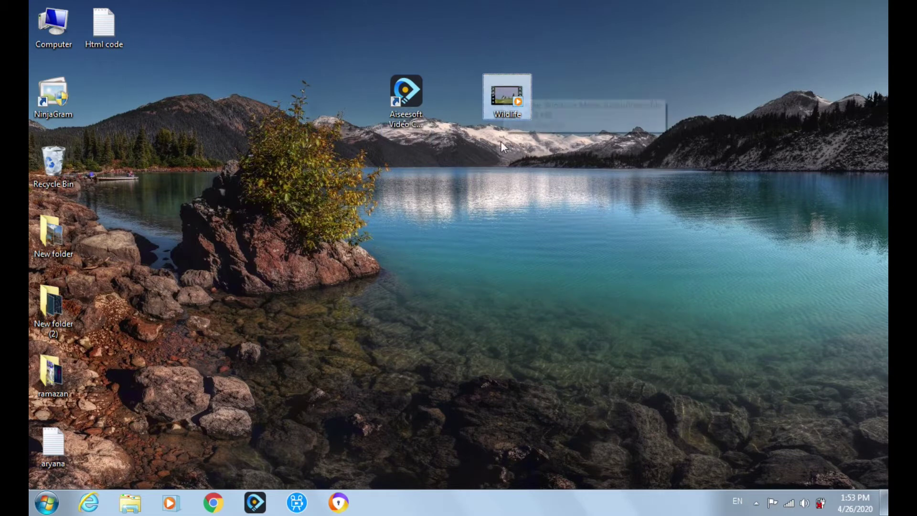
drag(584, 134, 364, 35)
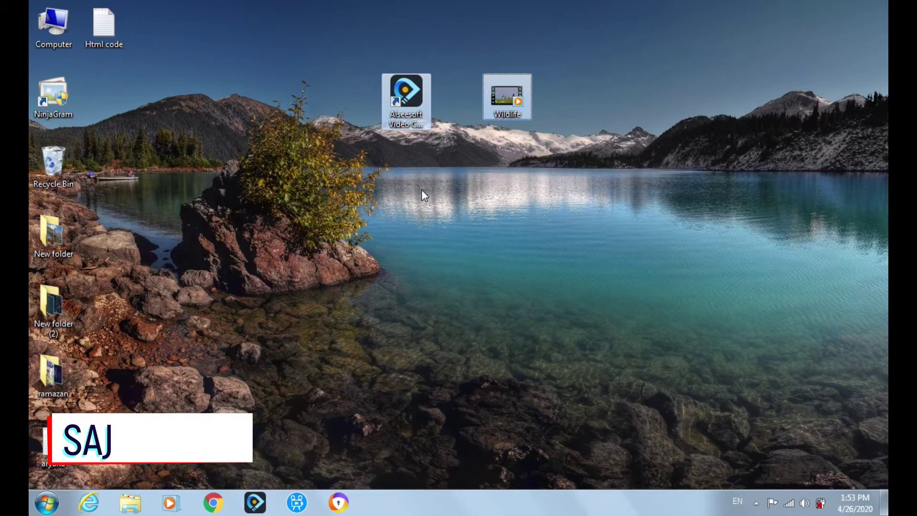
click(421, 189)
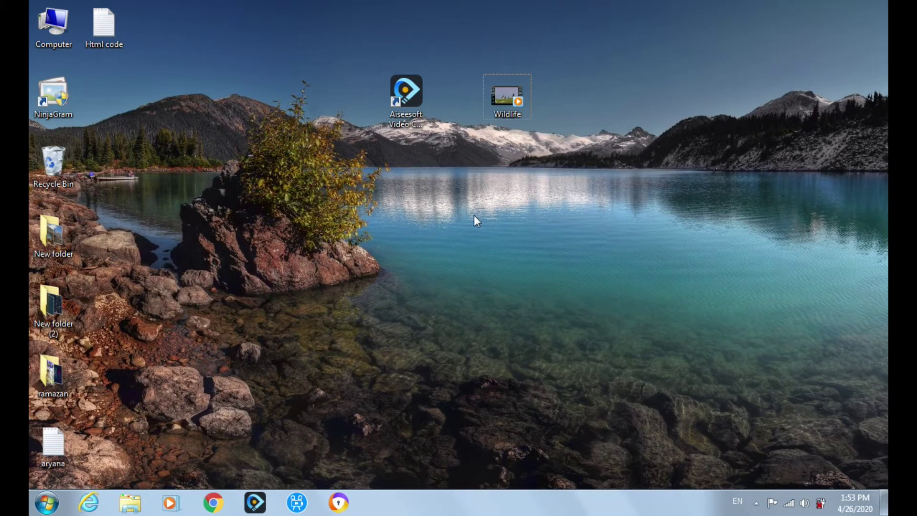
Open Aiseesoft Video Converter Ultimate from its desktop shortcut
click(405, 100)
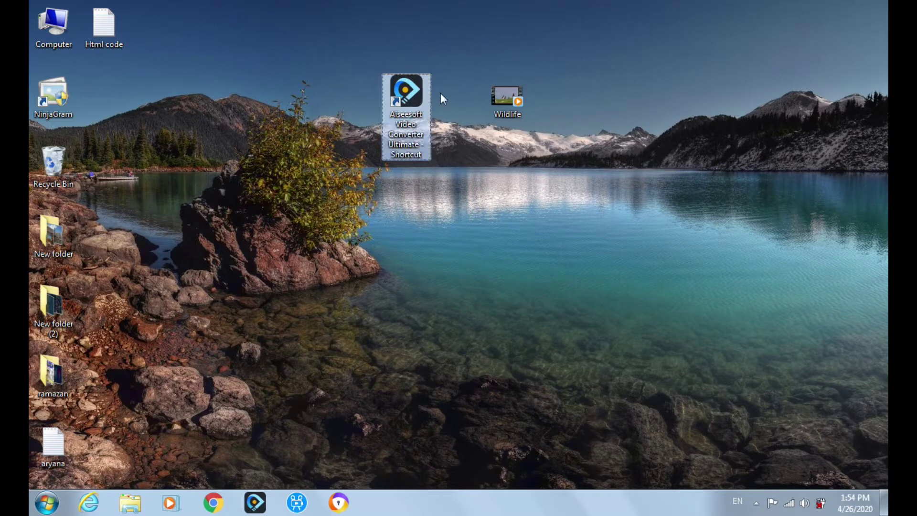
right_click(410, 94)
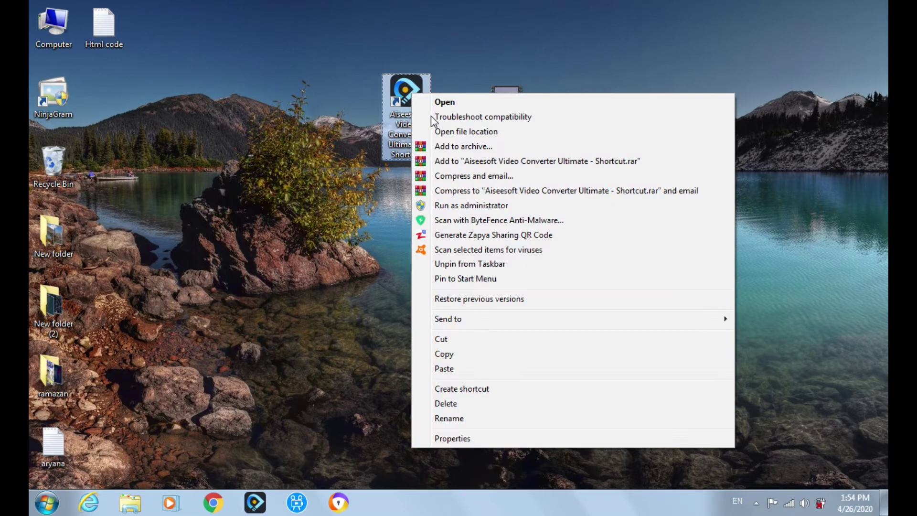
click(440, 103)
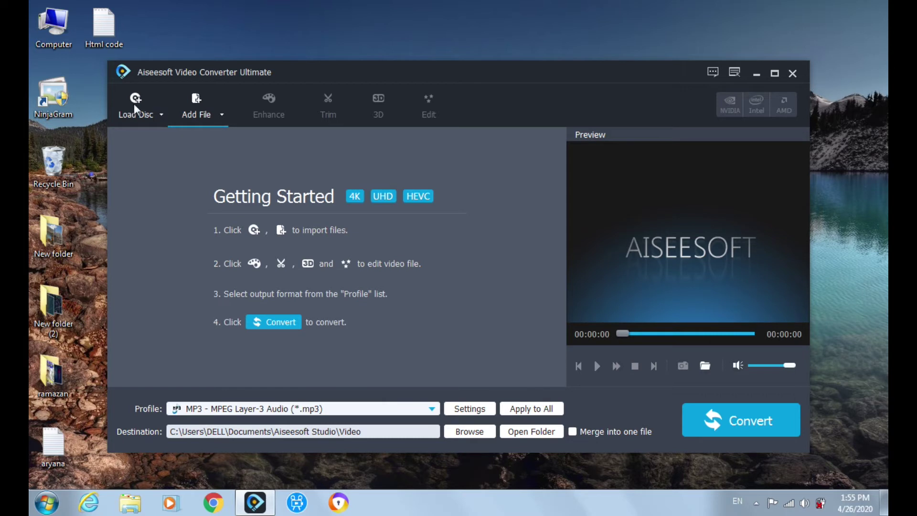
click(162, 116)
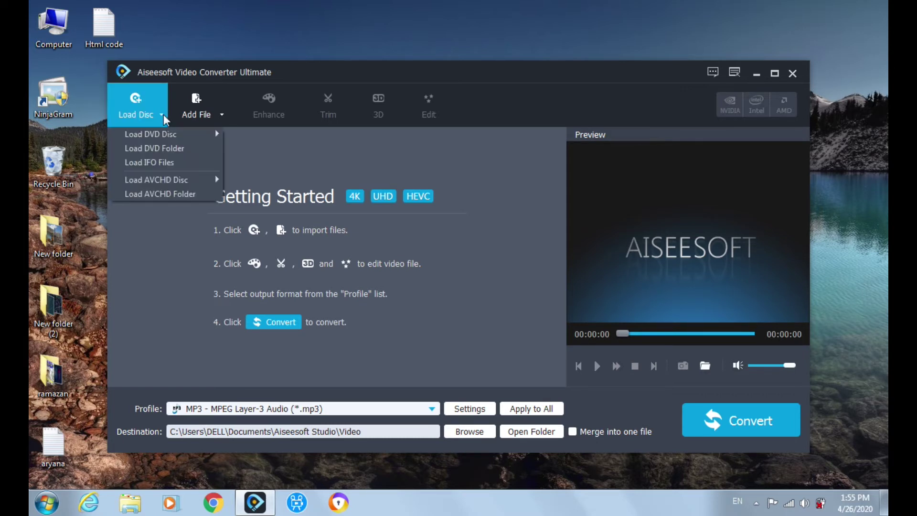
click(221, 116)
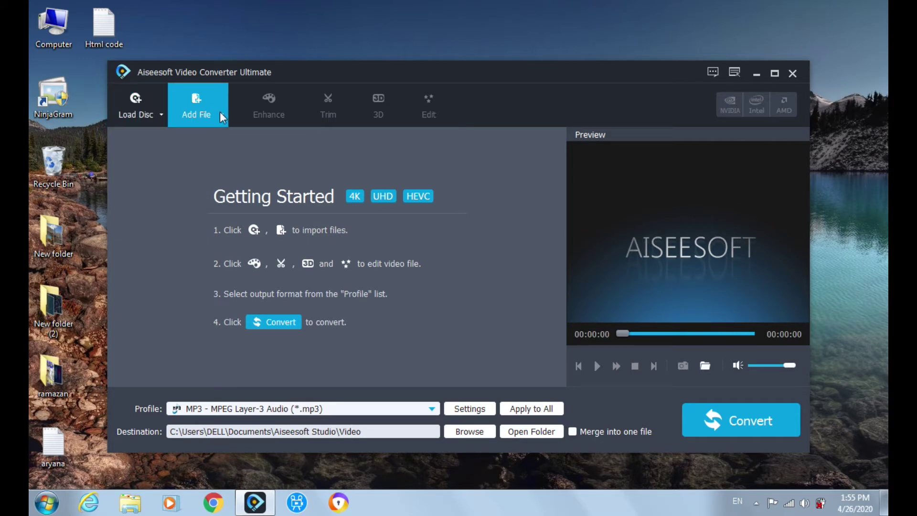
click(219, 111)
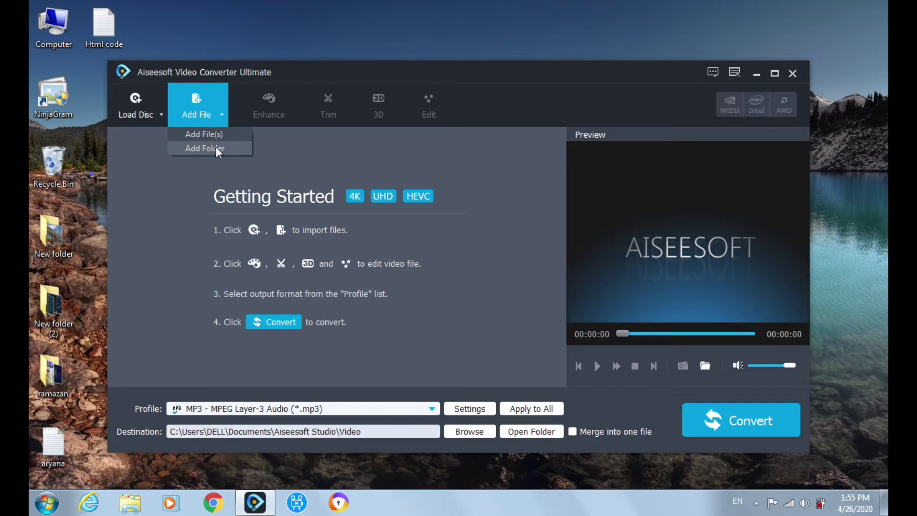
Add the Wildlife video from the Desktop folder to the conversion list
click(196, 107)
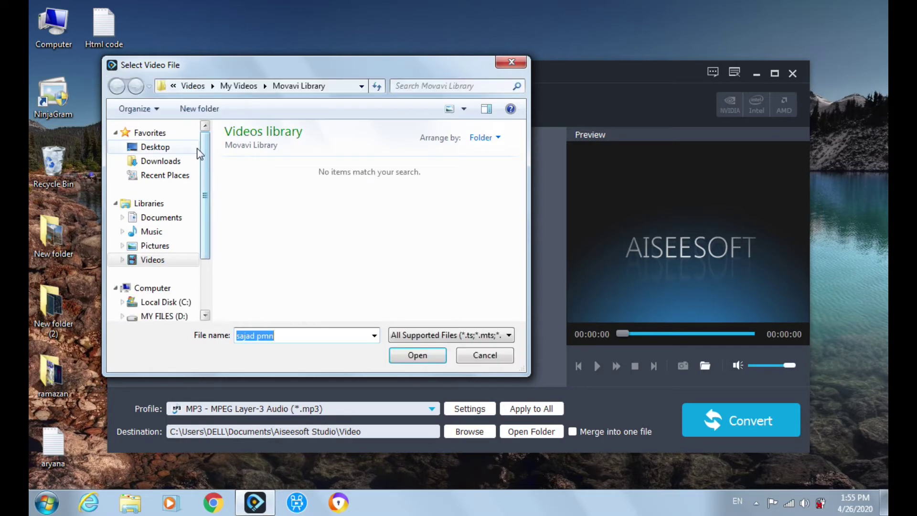
click(171, 147)
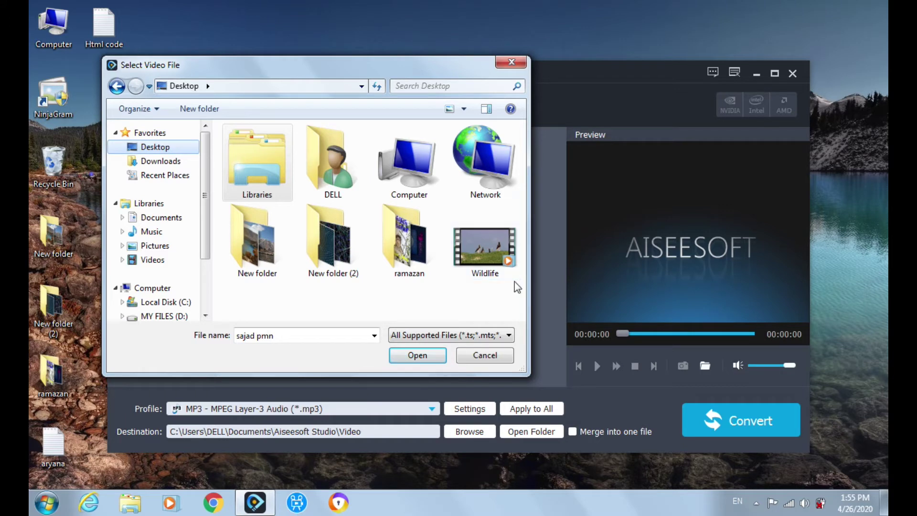
click(491, 265)
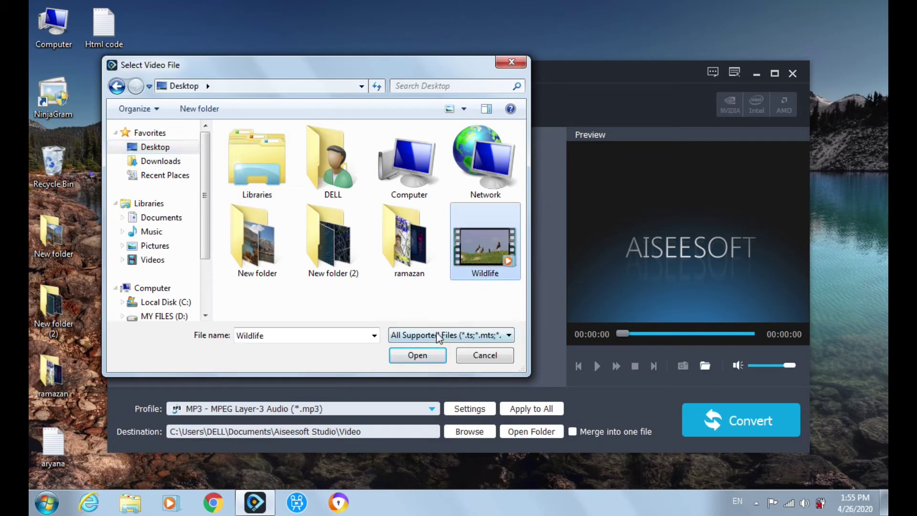
click(417, 356)
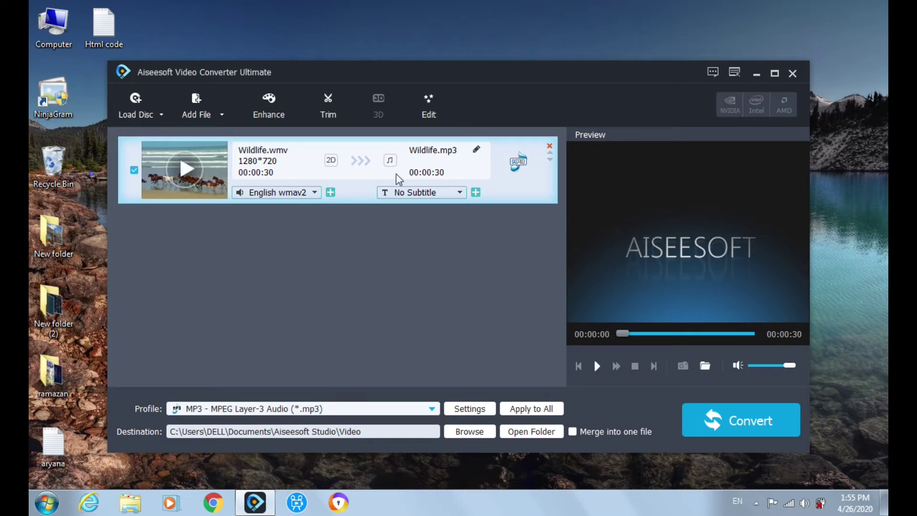
Set the Wildlife file's output format to MP3 - MPEG Layer-3 Audio (*.mp3) from the General Audio formats
click(509, 164)
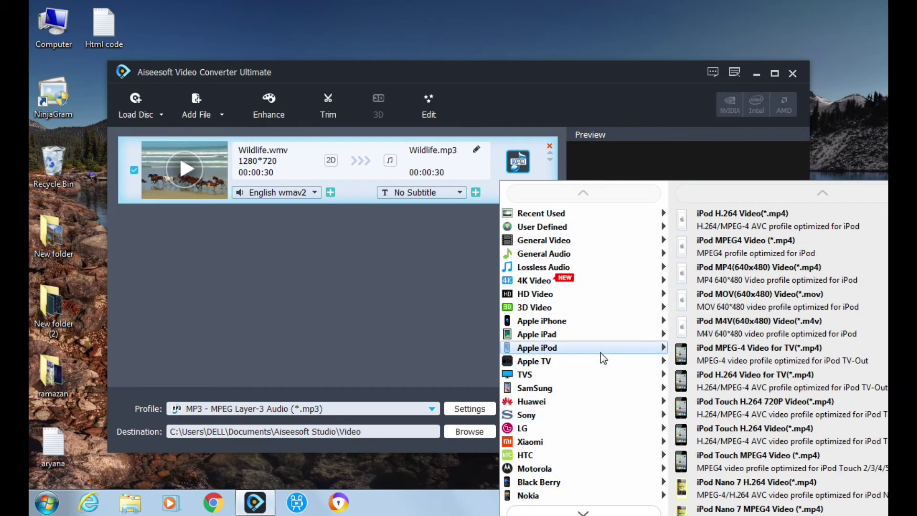
mouse_move(614, 273)
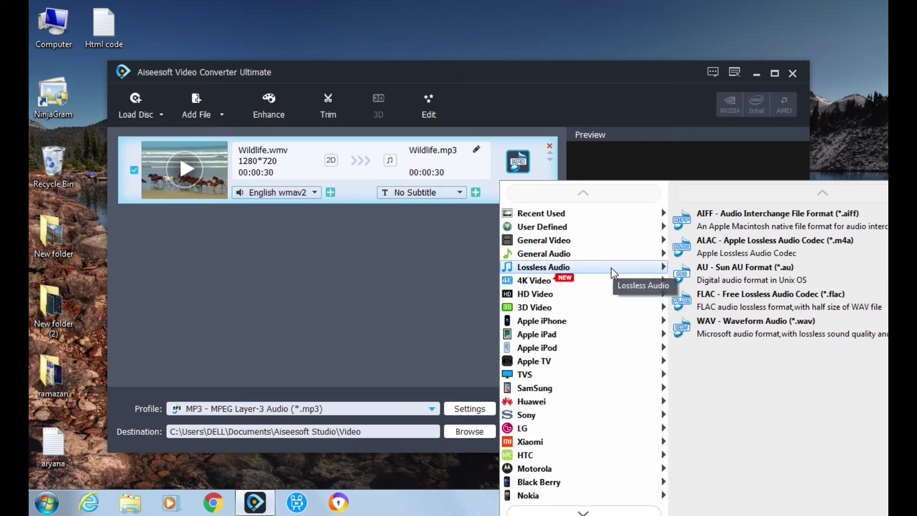
mouse_move(609, 255)
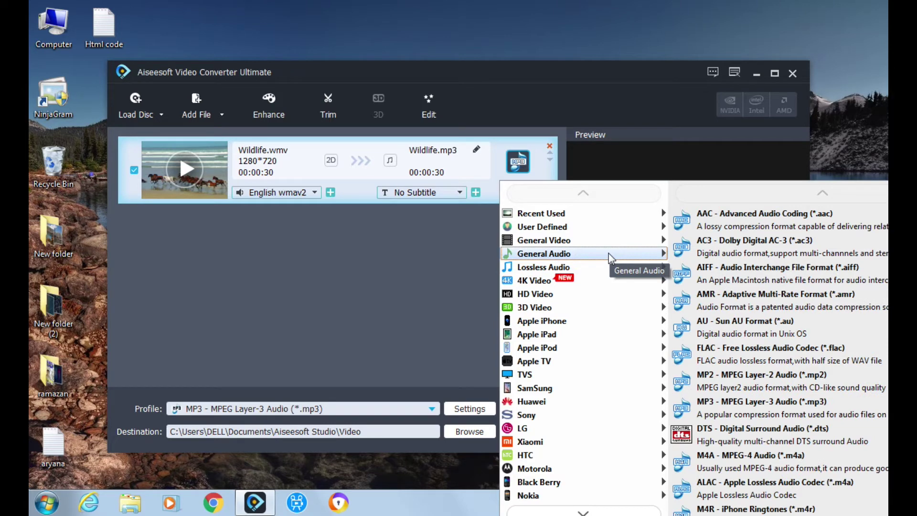
click(752, 407)
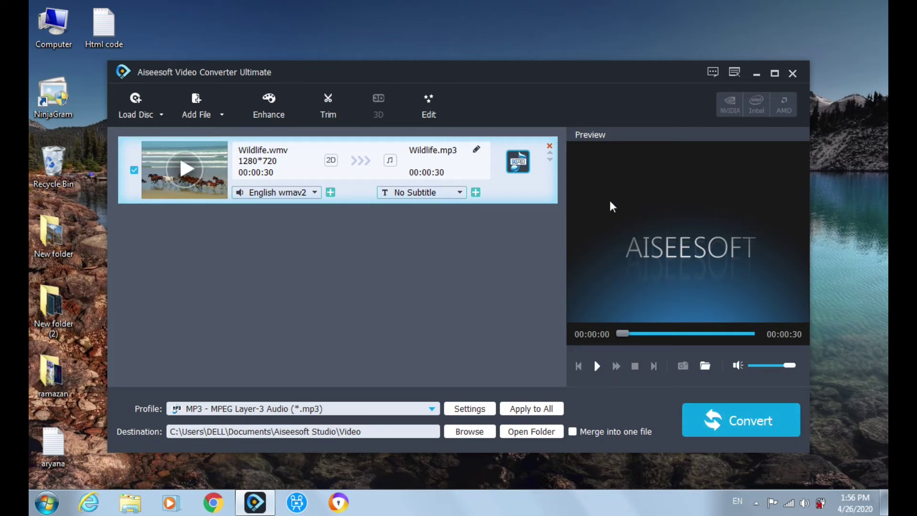
Convert the Wildlife video with the option to open the output folder enabled, and close the conversion progress window once it is done
click(723, 419)
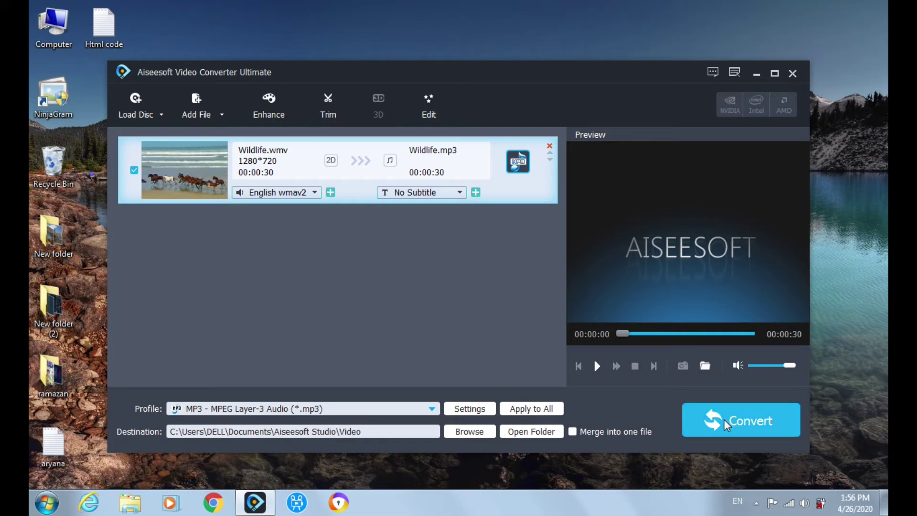
click(571, 294)
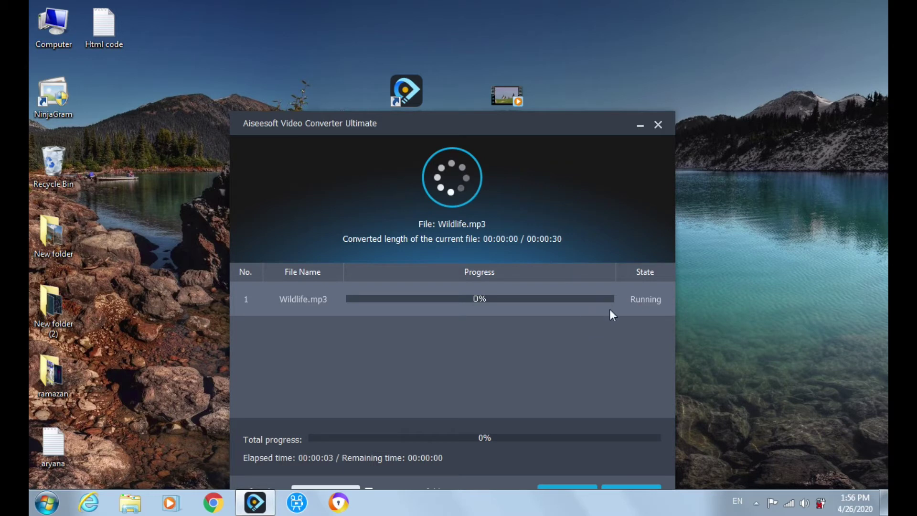
drag(569, 125, 569, 78)
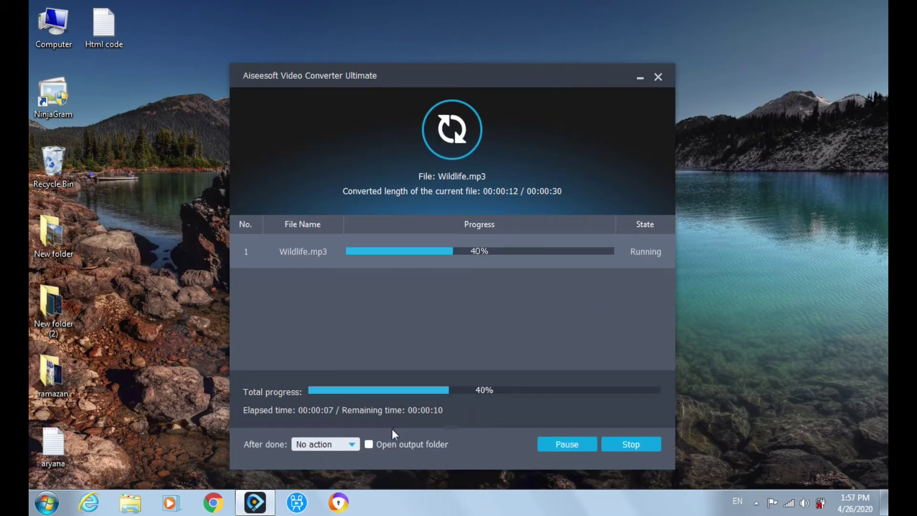
click(369, 444)
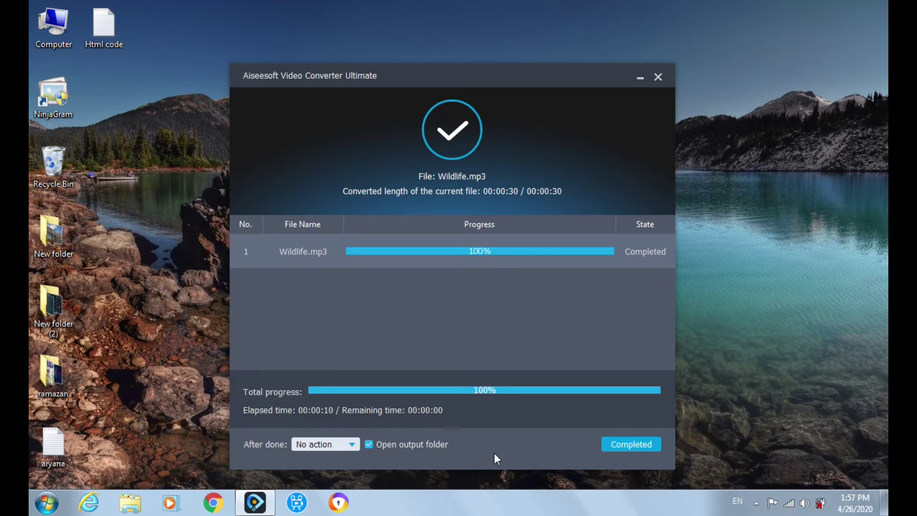
click(638, 444)
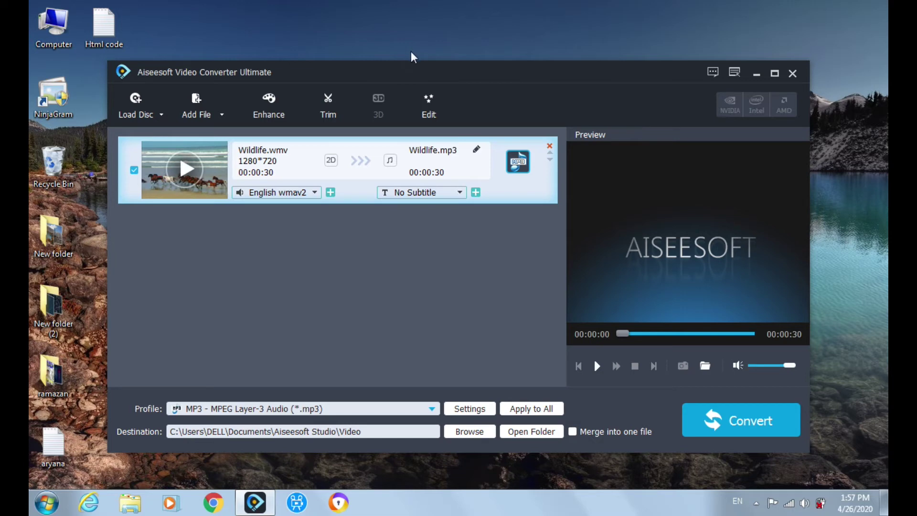
drag(414, 67, 431, 54)
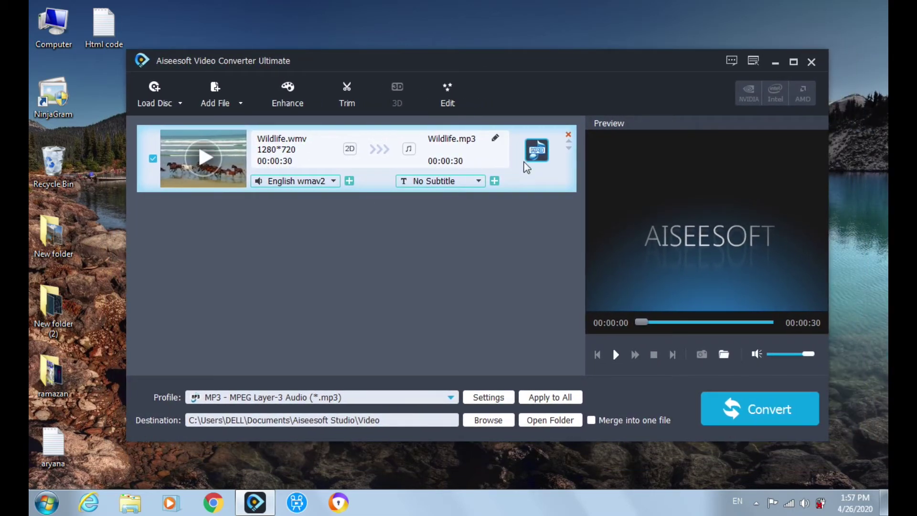
Switch to Windows Explorer and open the Video folder inside Documents > Aiseesoft Studio
click(131, 510)
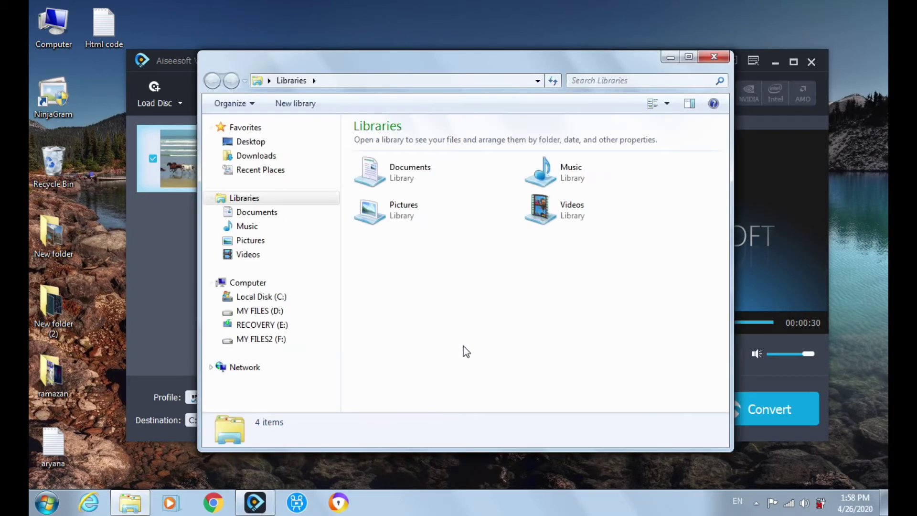
double_click(408, 168)
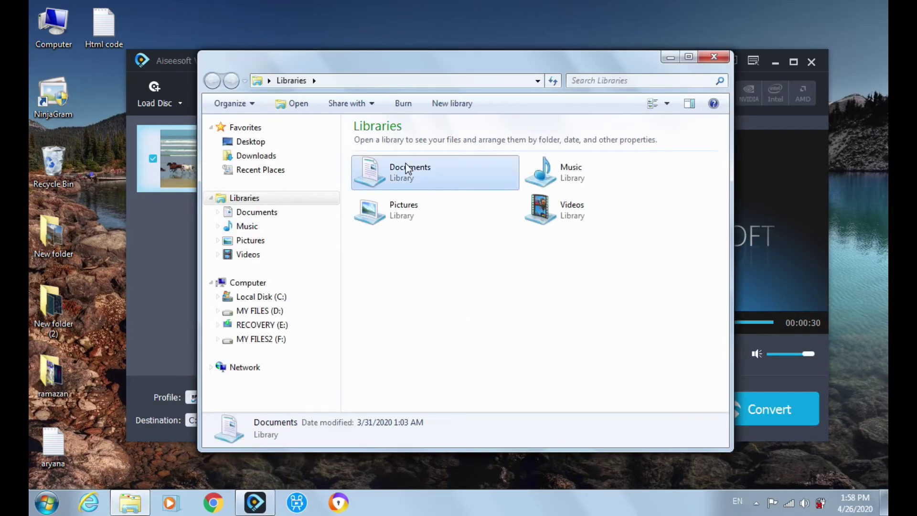
click(413, 197)
double_click(414, 198)
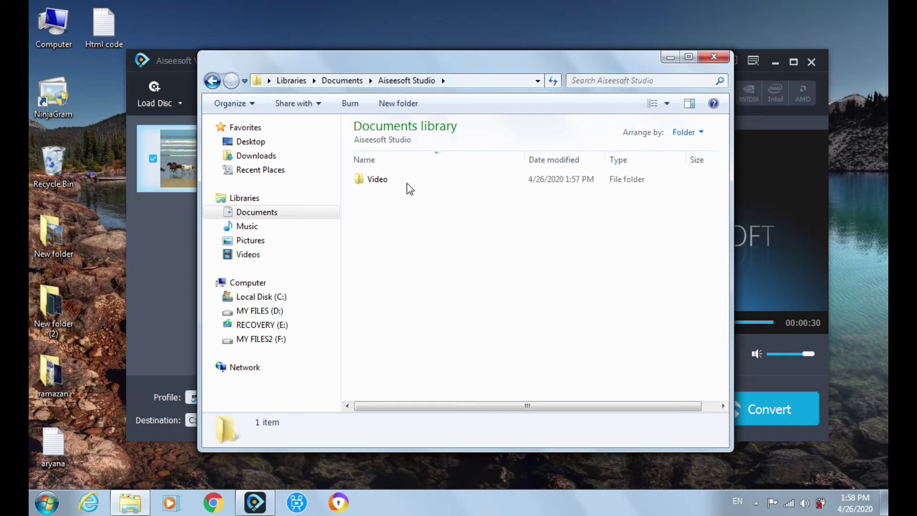
click(406, 186)
double_click(407, 182)
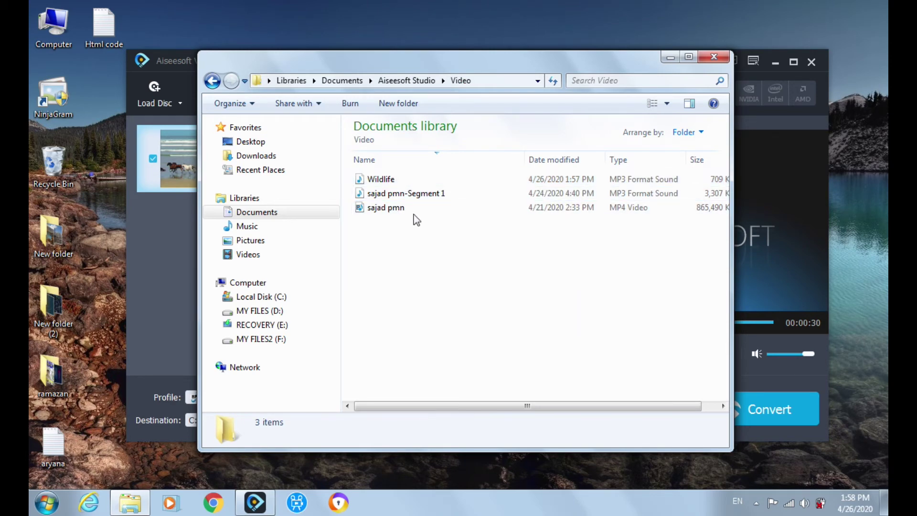
Play the converted Wildlife MP3 with the system volume raised to maximum, and close the media player
click(382, 180)
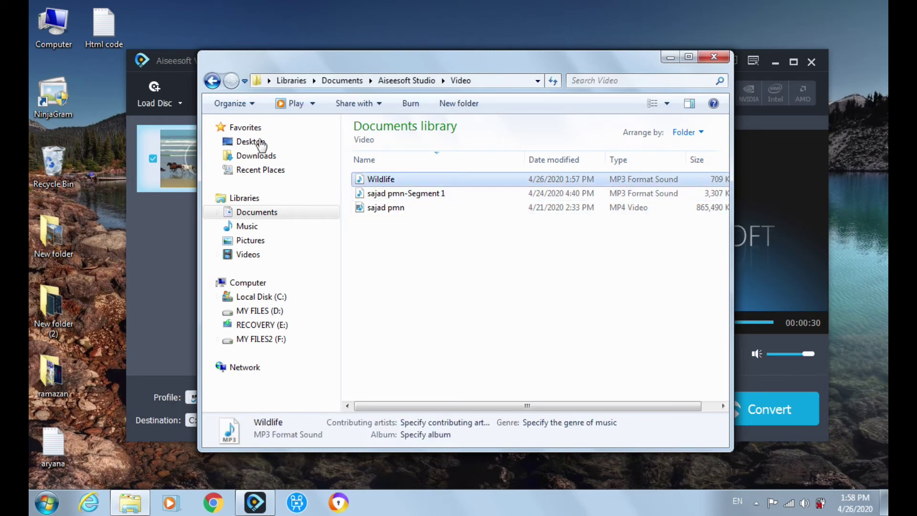
drag(377, 67, 449, 127)
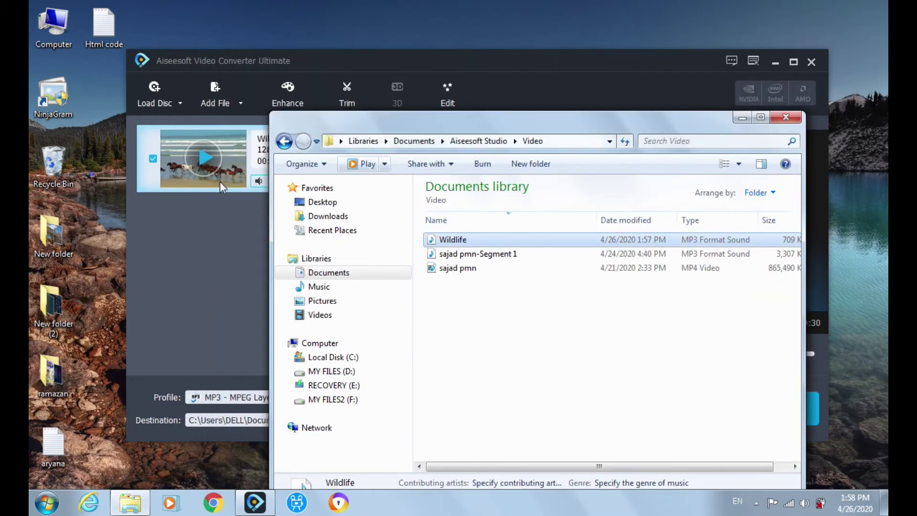
double_click(462, 240)
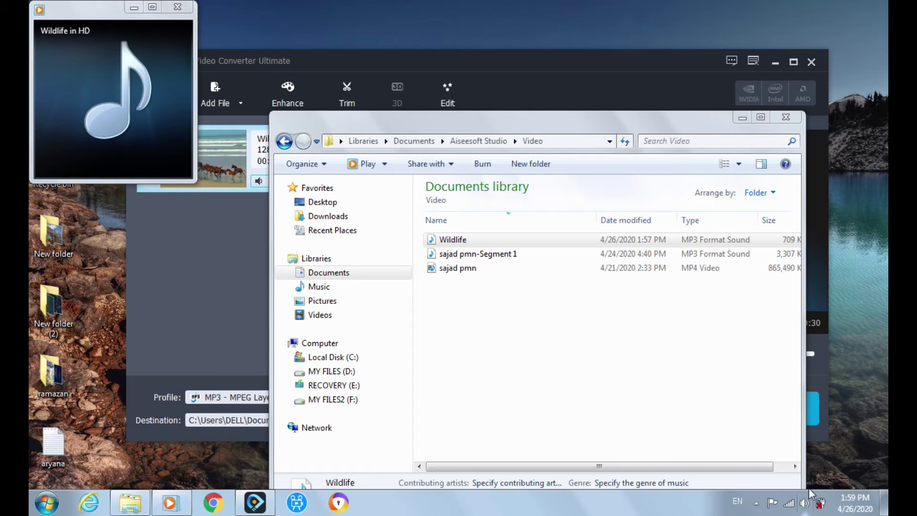
click(805, 503)
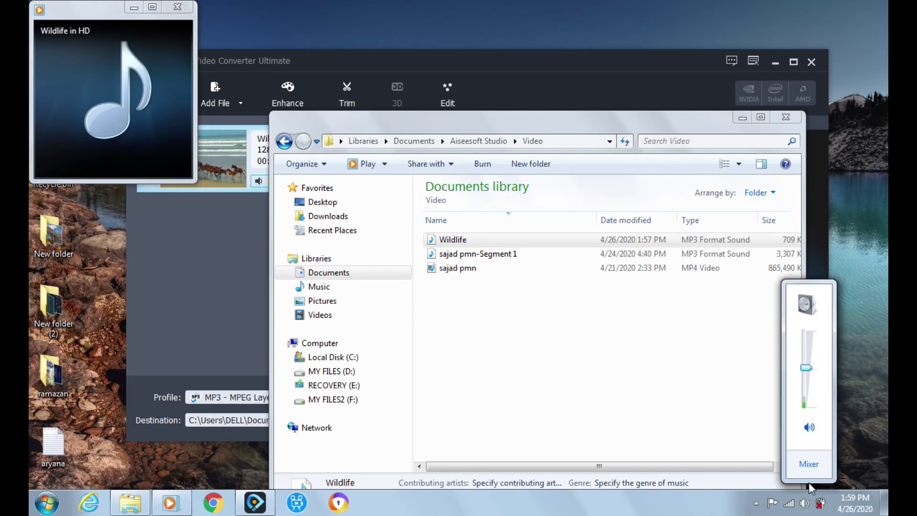
drag(805, 368, 805, 330)
mouse_move(148, 150)
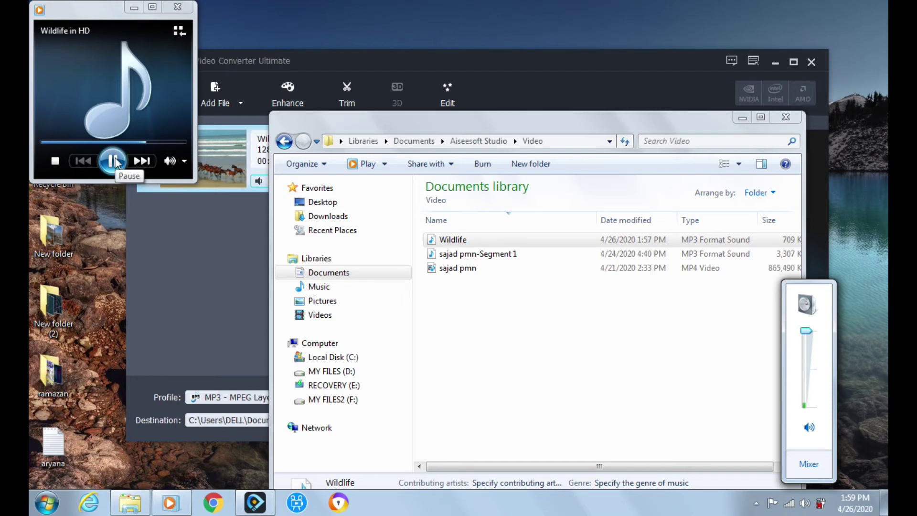
click(177, 7)
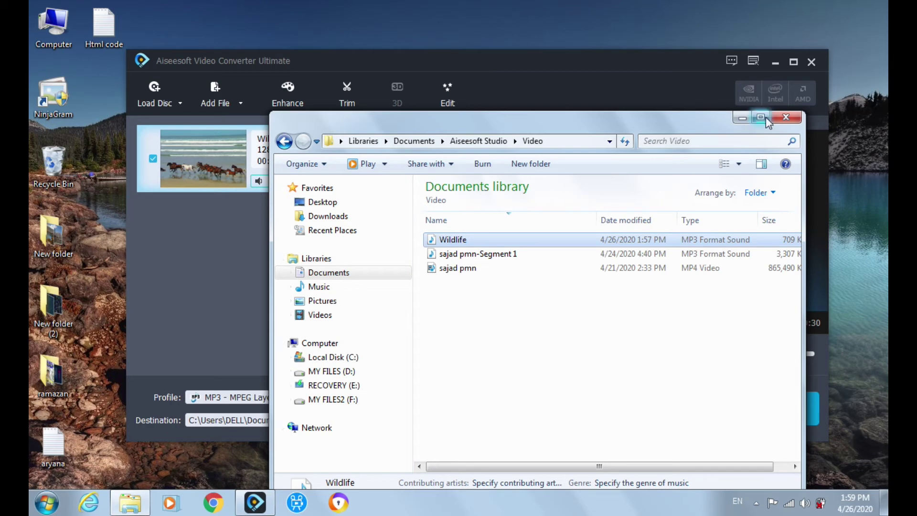
Close the Explorer window and set the Wildlife file's output format to iPhone 7 Plus/7 MPEG4 Video (*.mp4) from the Apple iPhone formats
click(783, 117)
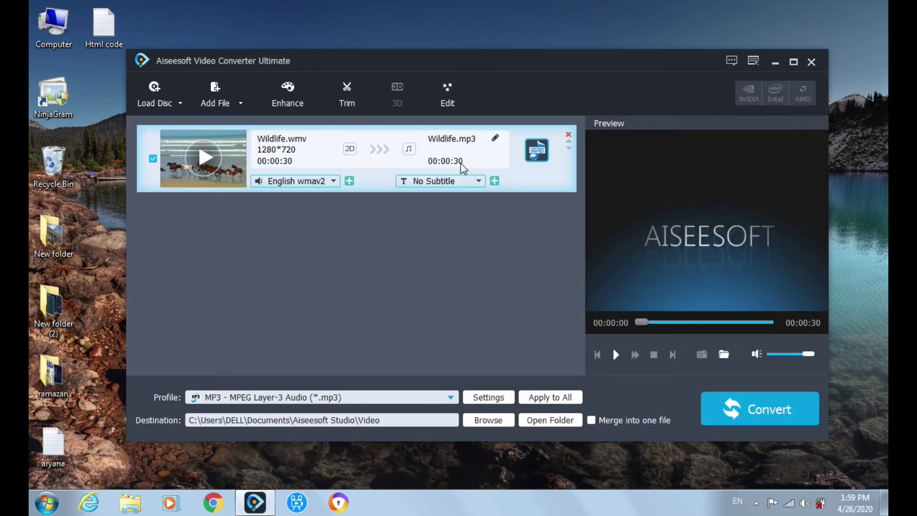
click(536, 151)
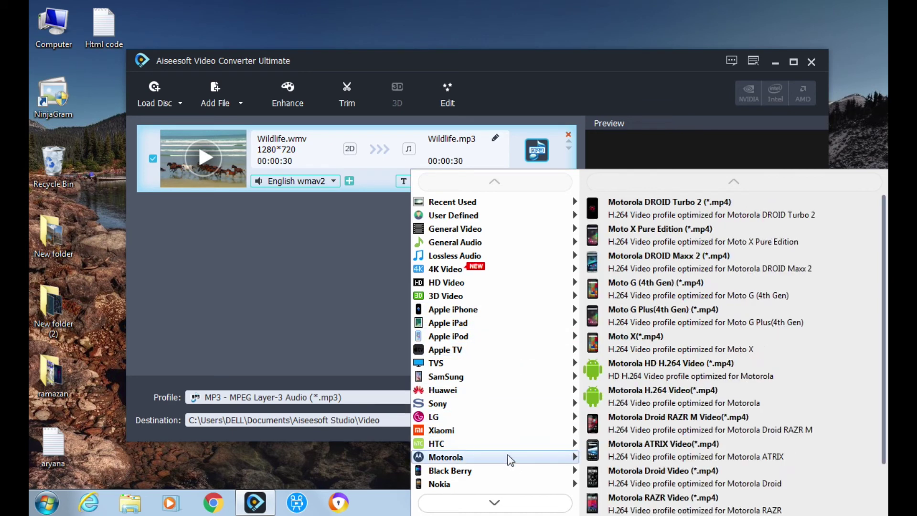
mouse_move(527, 449)
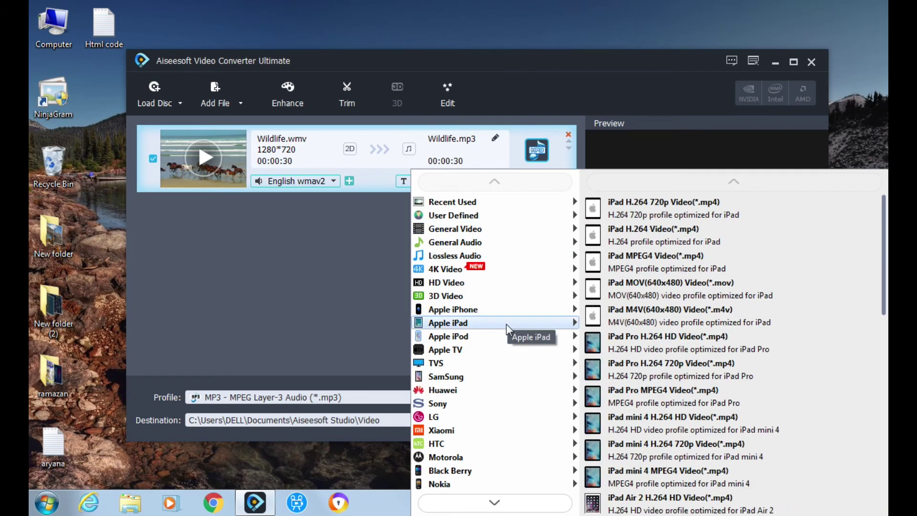
mouse_move(504, 311)
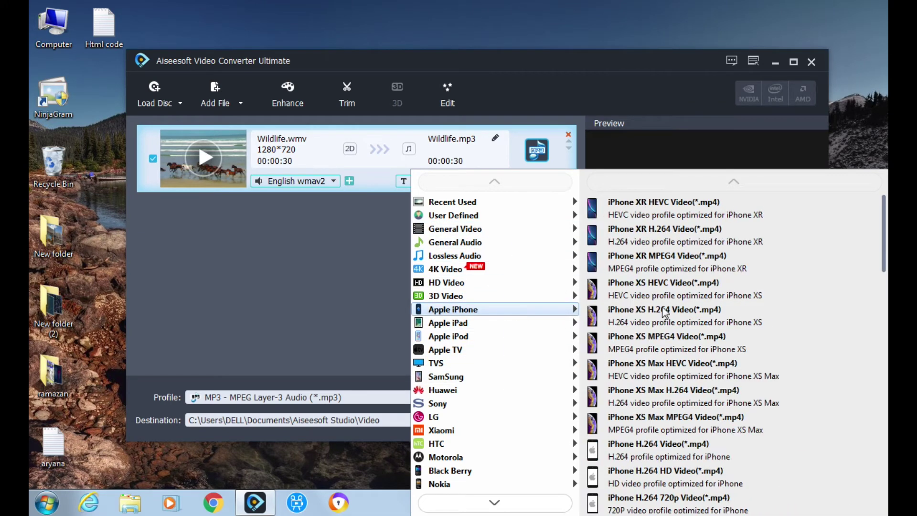
drag(885, 242, 886, 395)
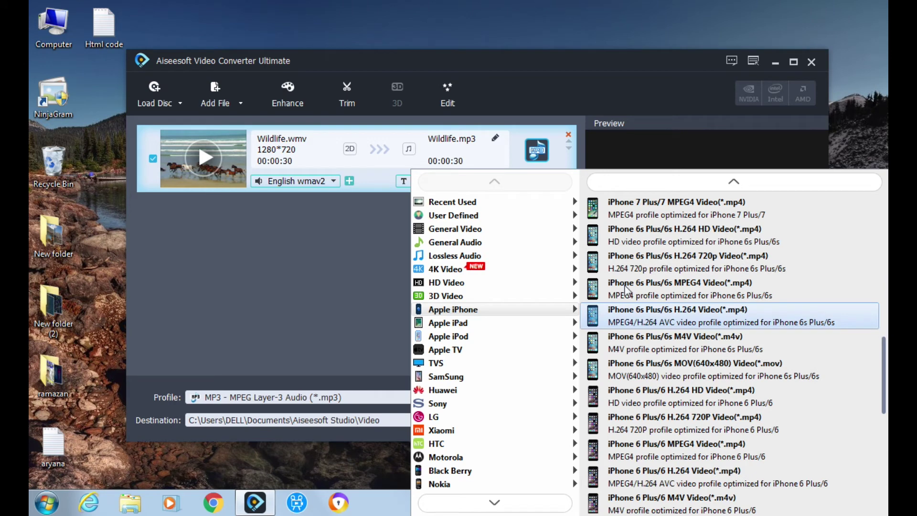
click(679, 211)
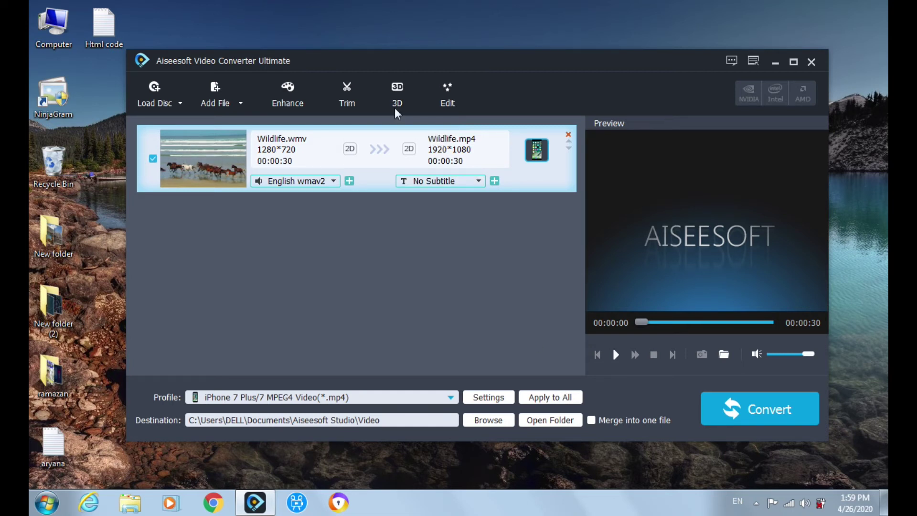
Look through the Trim options and the Enhance, Effect, 3D and Rotate settings for the Wildlife video
click(347, 104)
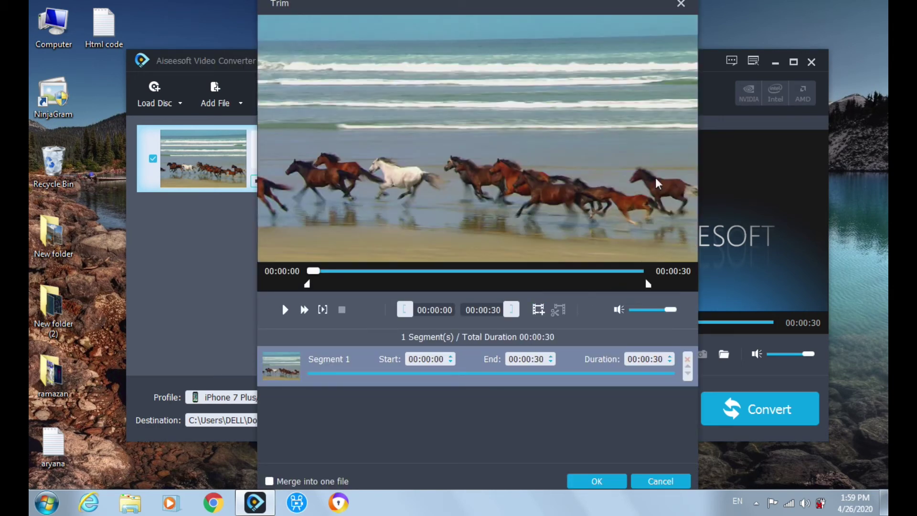
click(681, 4)
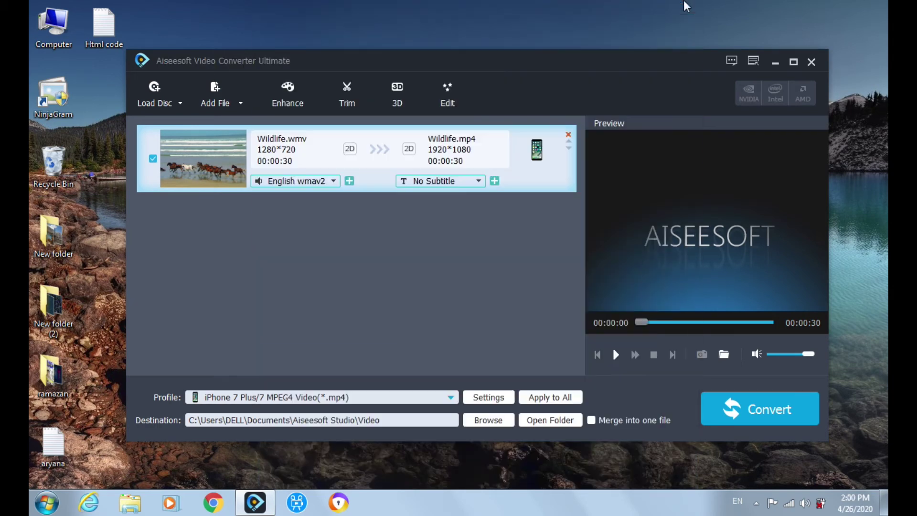
click(288, 98)
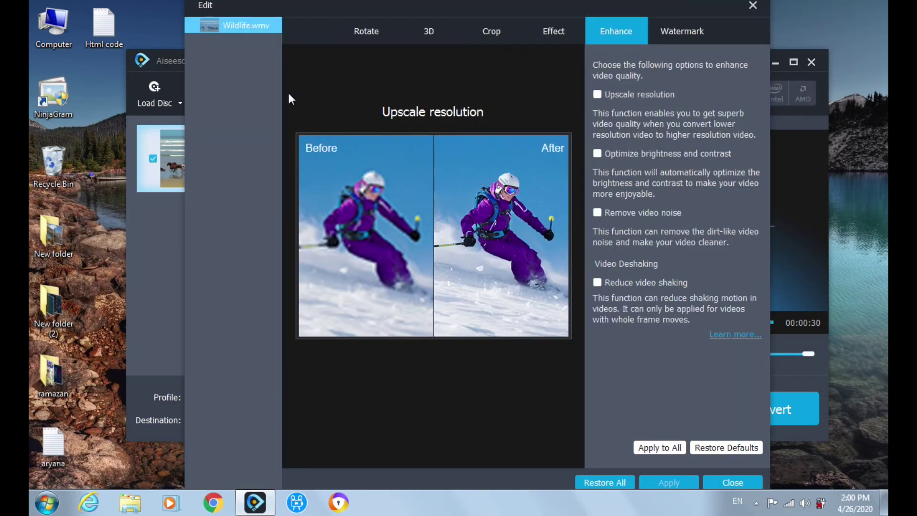
click(558, 30)
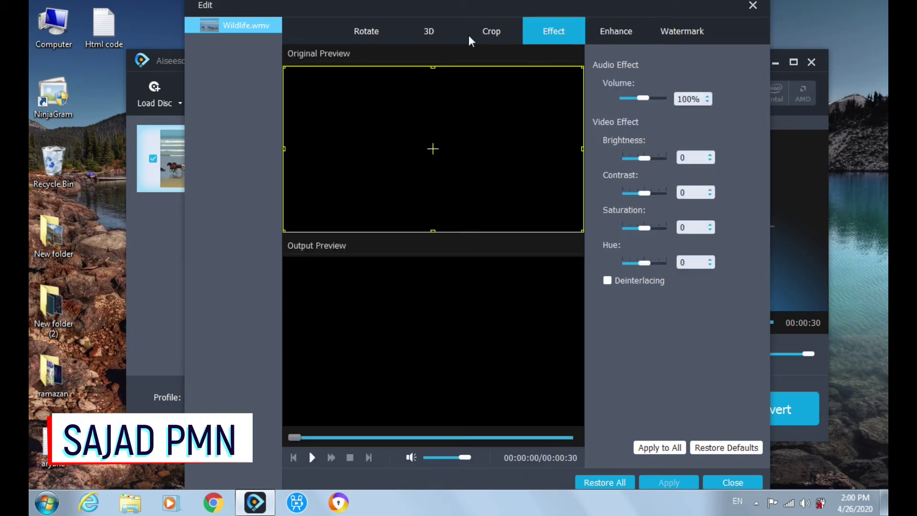
click(428, 30)
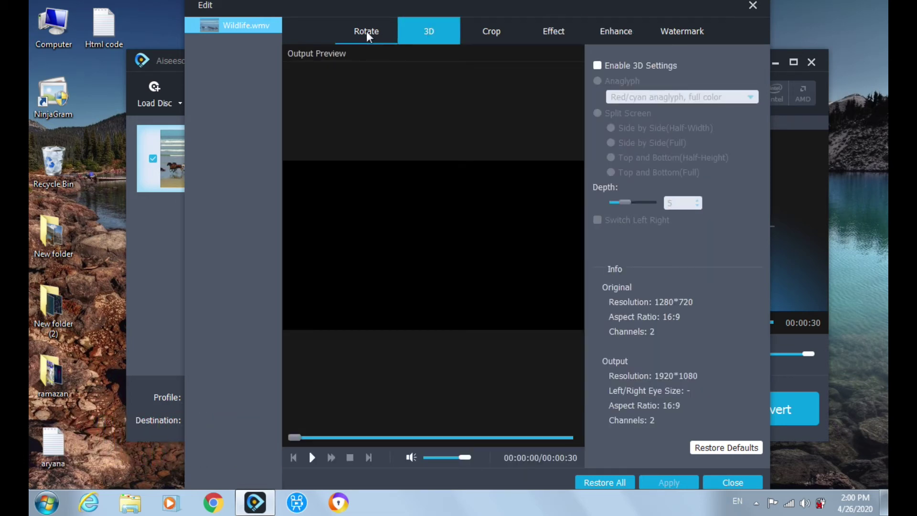
click(366, 31)
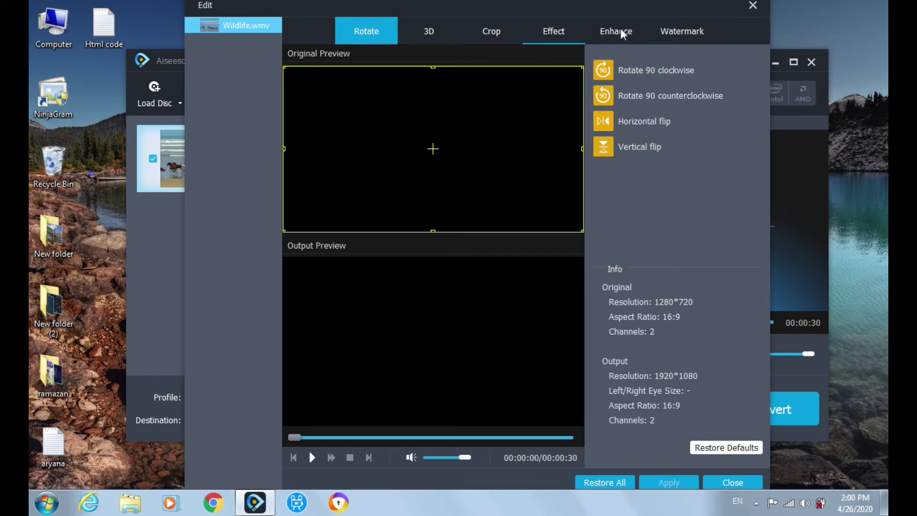
Enable a text watermark on the Wildlife video and enter the author's name as its text
click(682, 31)
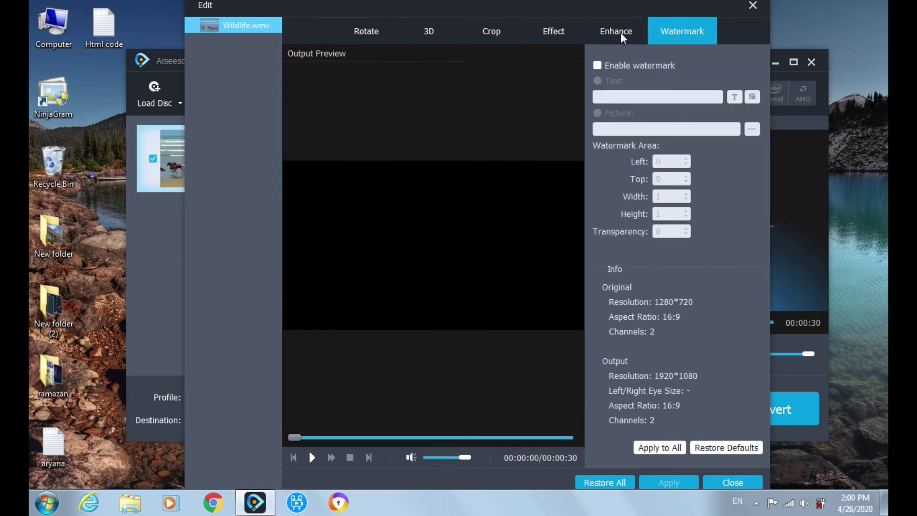
click(597, 66)
click(616, 95)
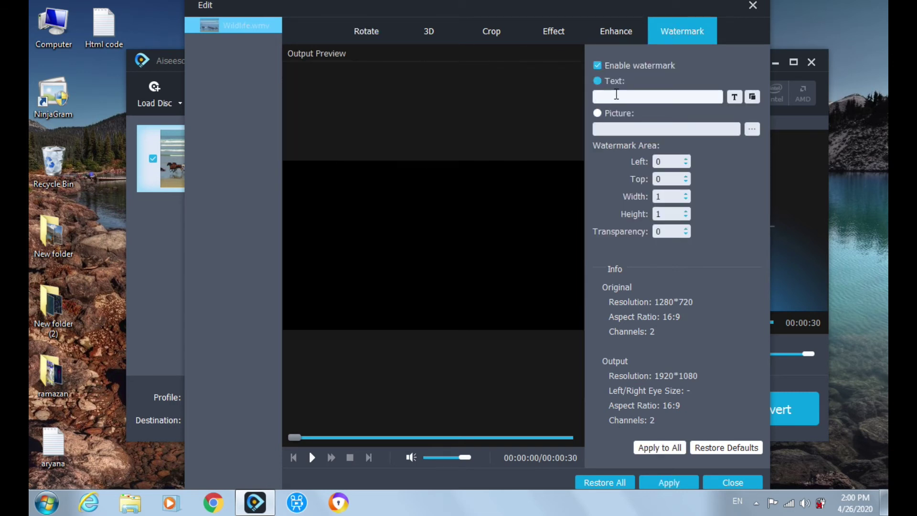
text(sajad.pm)
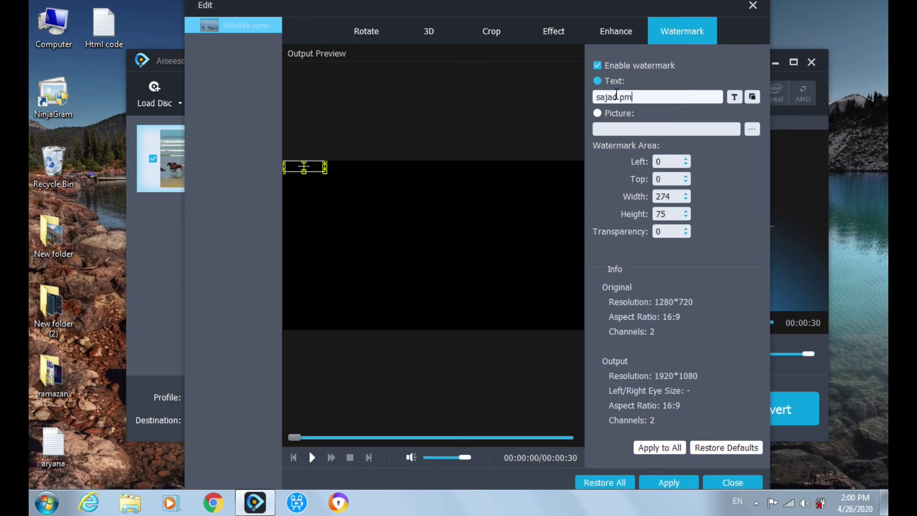
text(n)
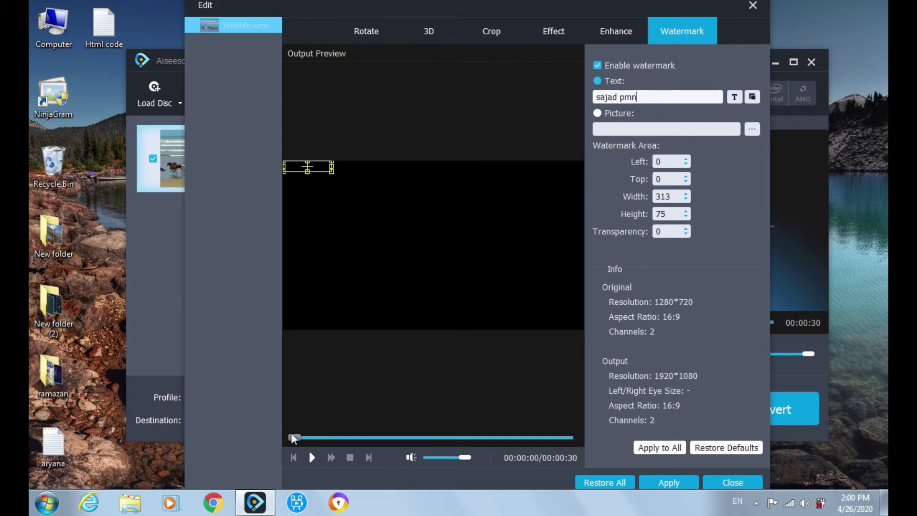
Play the output preview, enlarge the text watermark to about 484 by 240, and pause the playback
drag(308, 435, 338, 440)
click(358, 460)
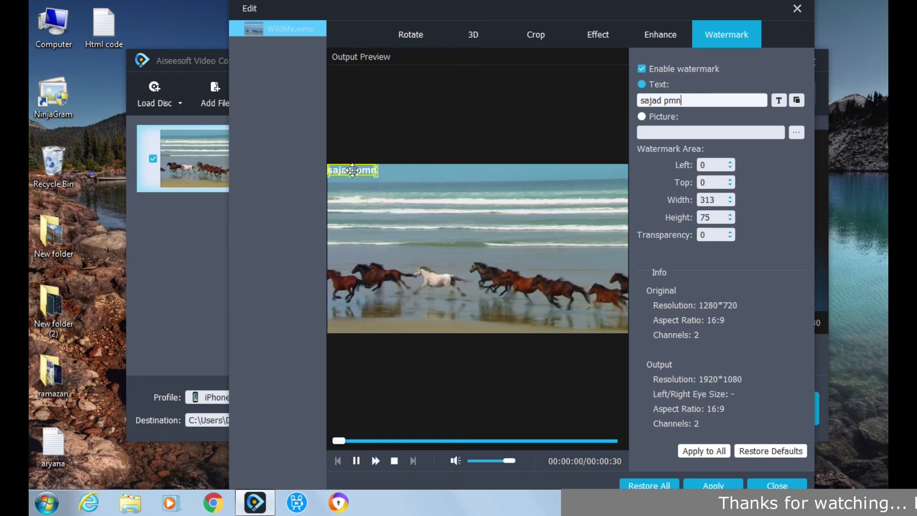
drag(375, 174, 402, 201)
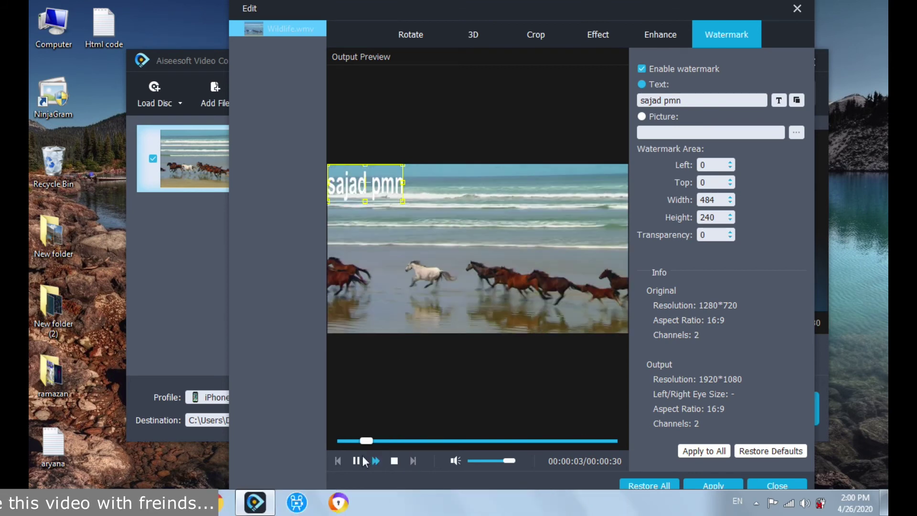
click(356, 457)
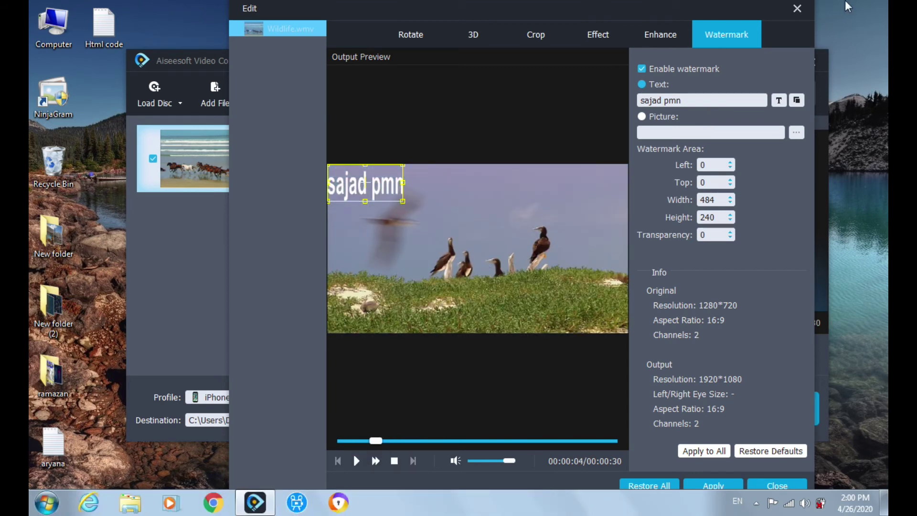
Change the watermark text's font to Aggstock and enlarge the watermark to about 660 by 445
click(785, 100)
drag(379, 167, 382, 191)
click(341, 173)
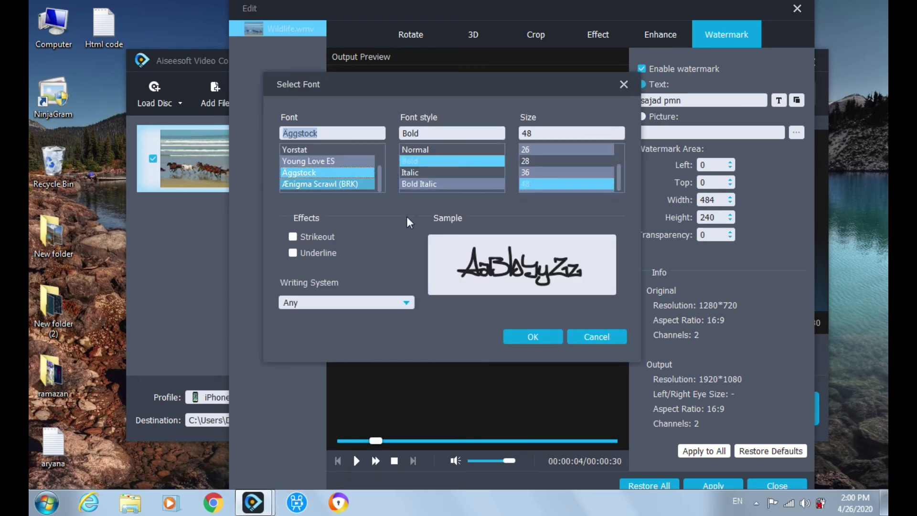
click(518, 335)
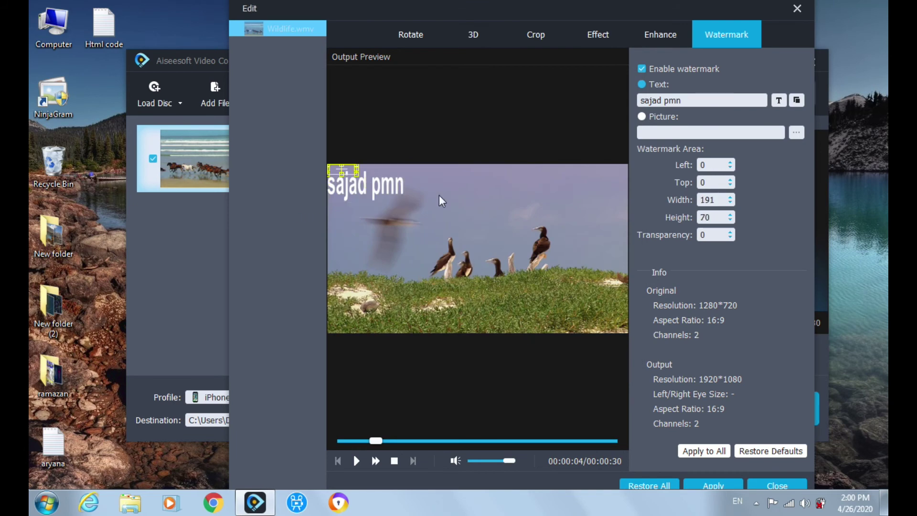
drag(403, 201, 431, 234)
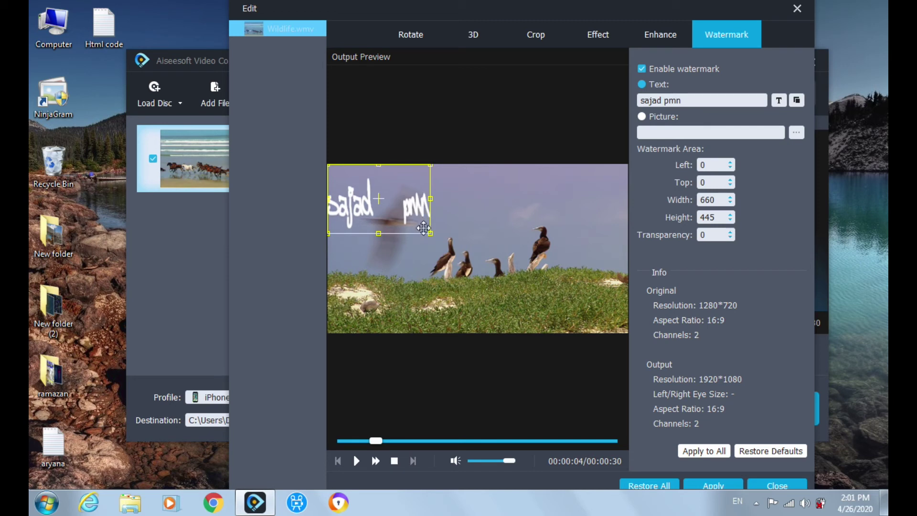
Disable the watermark, apply the settings to all items with confirmation, and close the video editing window
click(641, 69)
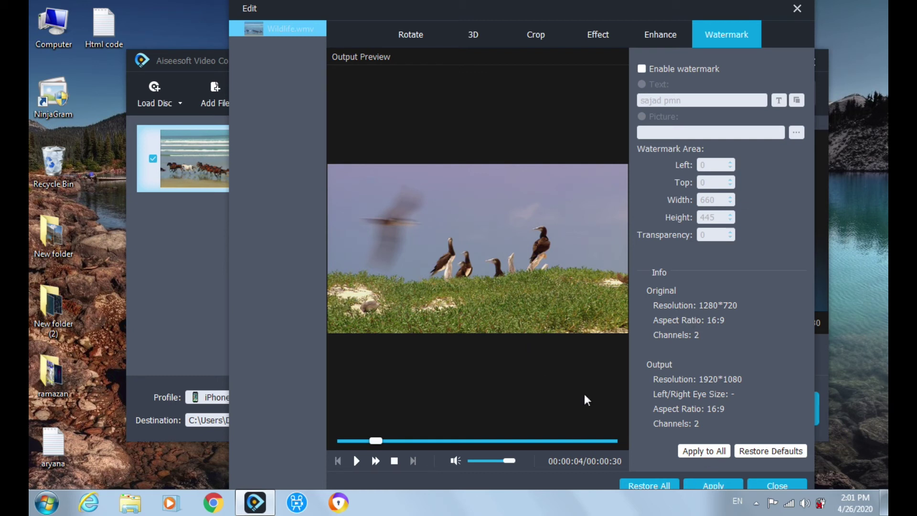
click(716, 452)
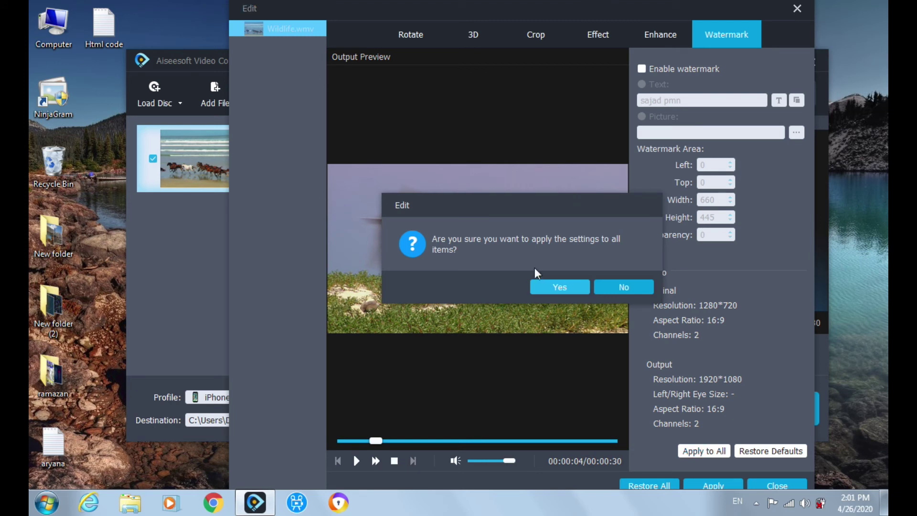
click(553, 289)
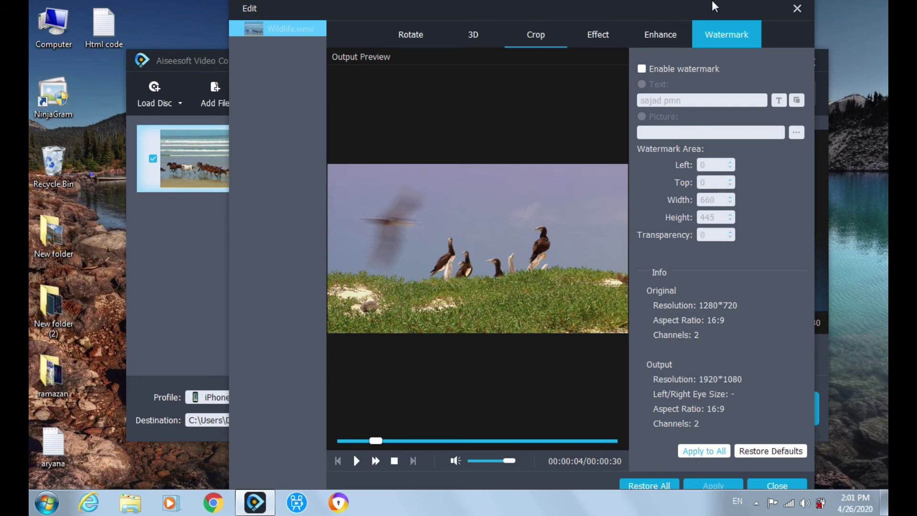
drag(760, 4, 694, 8)
click(730, 11)
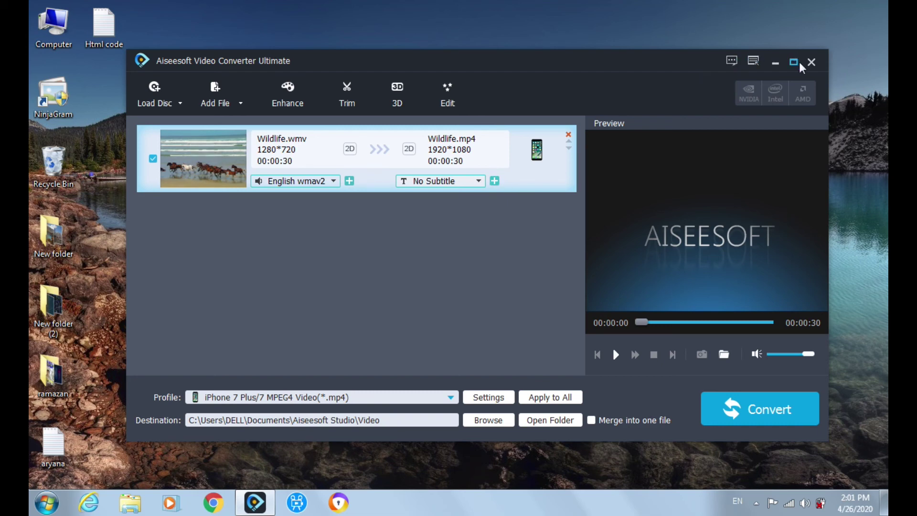
Quit the video converter with confirmation and refresh the desktop
click(812, 62)
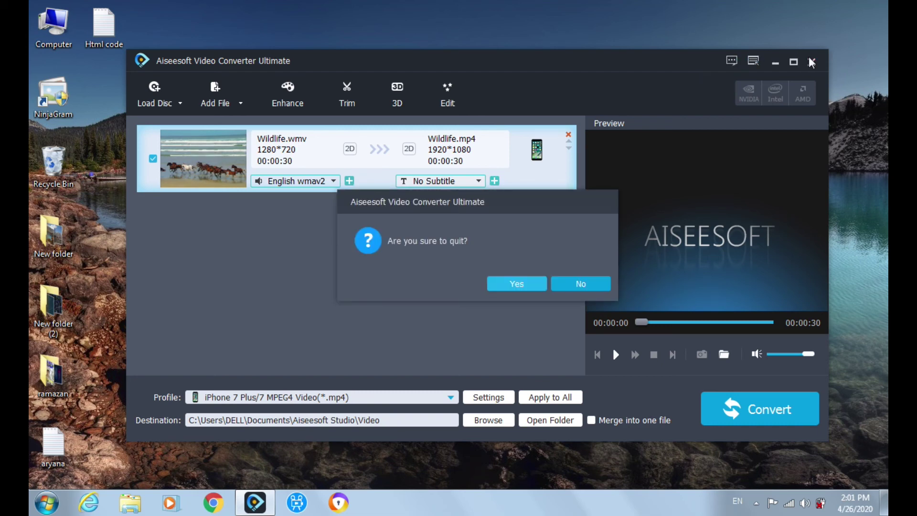
click(535, 283)
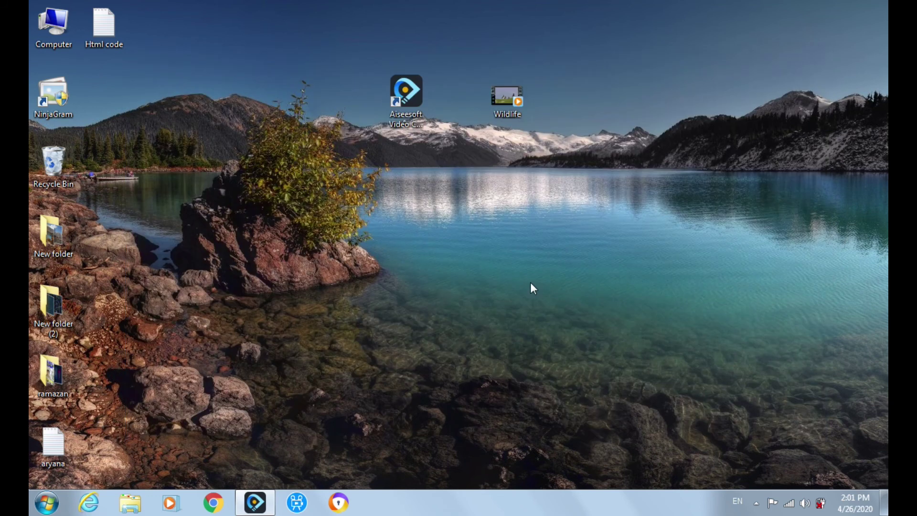
right_click(503, 165)
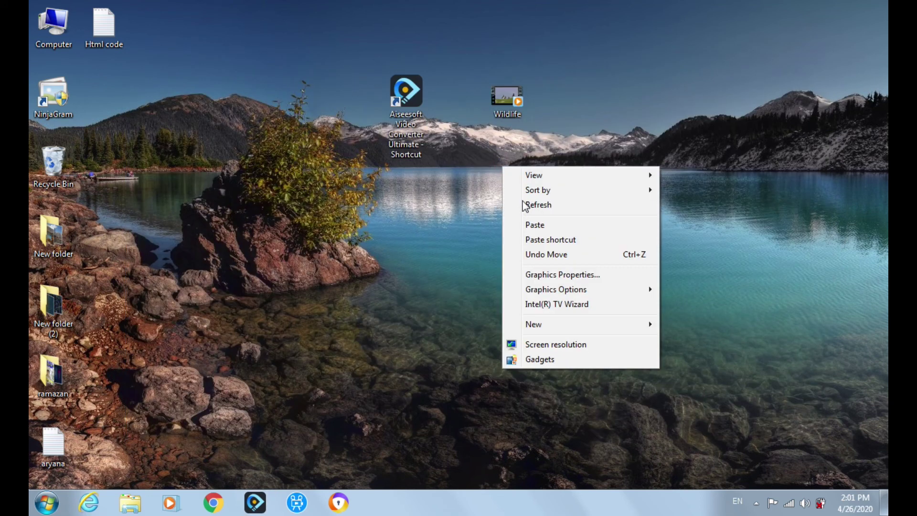
click(526, 204)
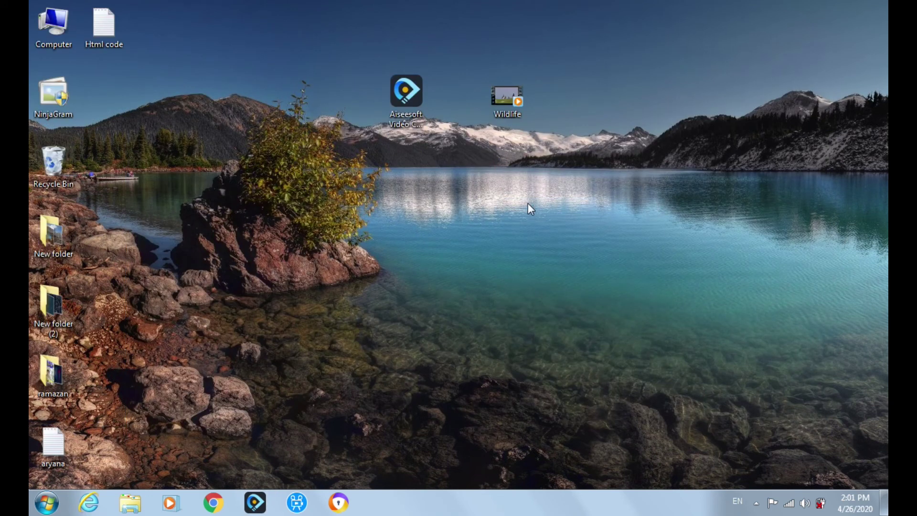